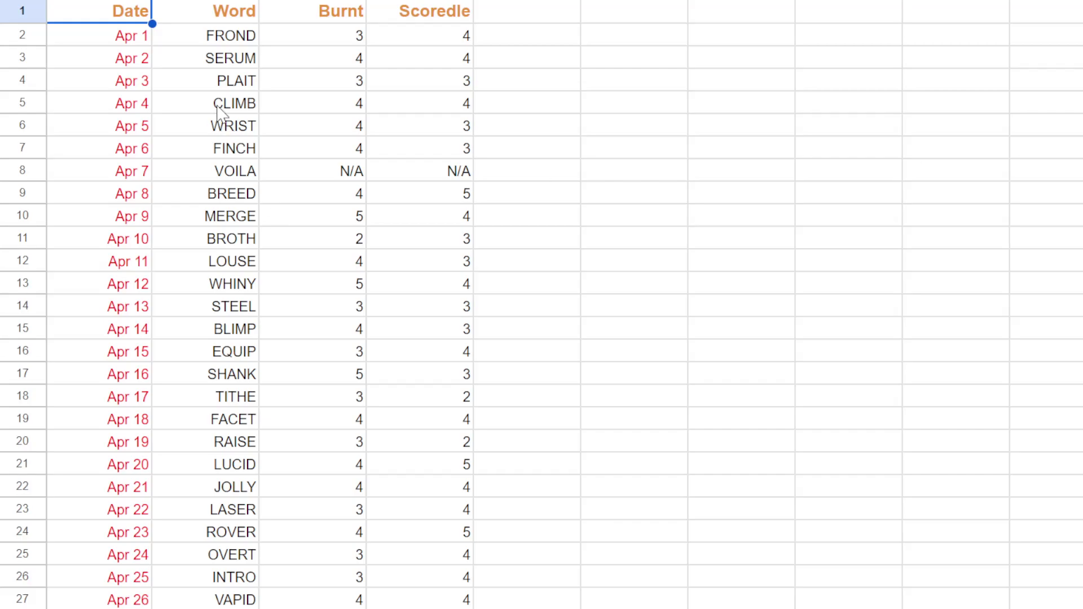
# Examine the April table's Date, Word, Burnt and Scoredle columns and the list of daily results
pyautogui.click(133, 42)
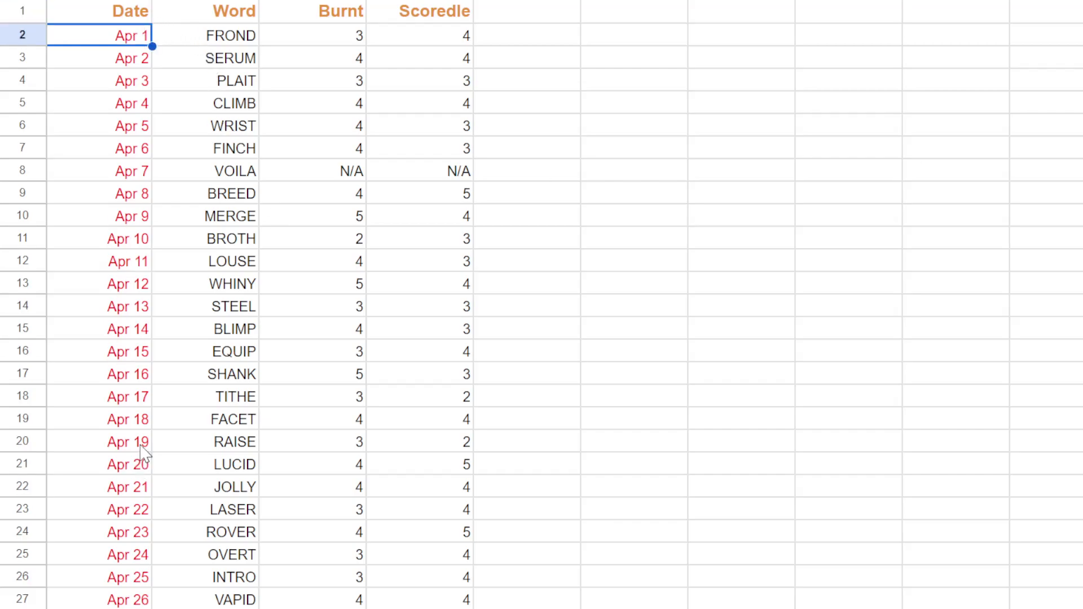
pyautogui.click(413, 13)
pyautogui.click(310, 18)
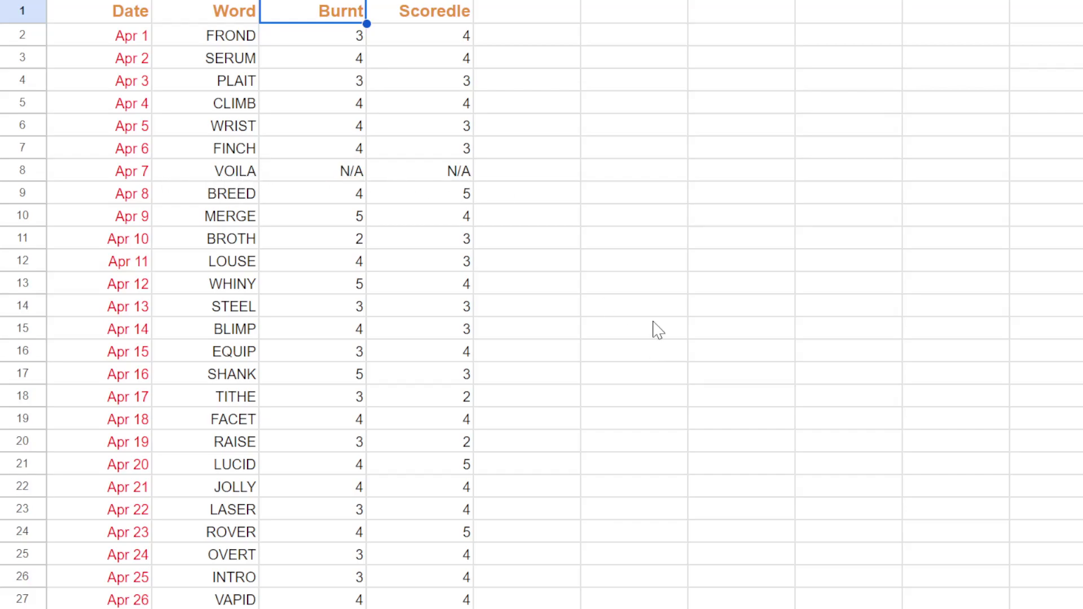
pyautogui.scroll(-10, 654, 322)
pyautogui.scroll(10, 653, 322)
pyautogui.scroll(-1, 581, 338)
pyautogui.scroll(1, 581, 339)
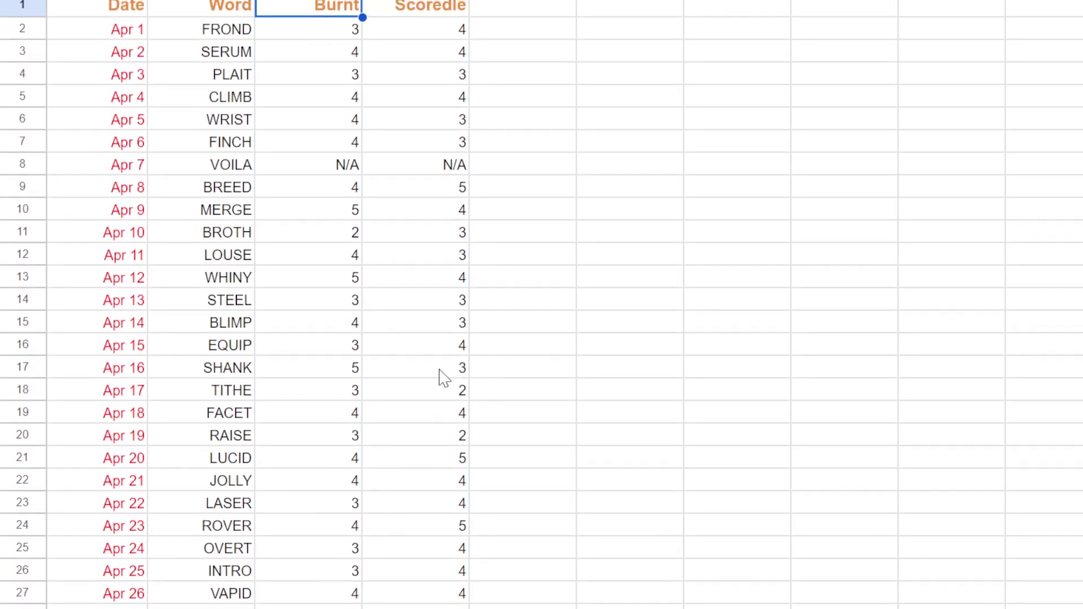
pyautogui.scroll(1, 443, 377)
pyautogui.hscroll(-1, 443, 377)
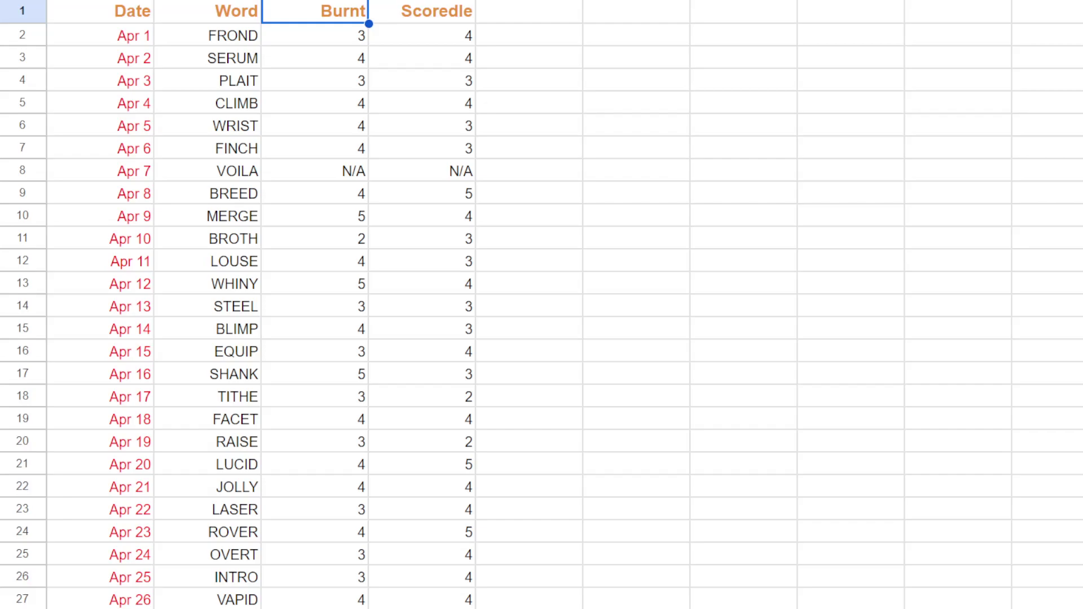
# Check the Apr 7 entry for VOILA and compare the Burnt and Scoredle scores across the other days
pyautogui.click(245, 173)
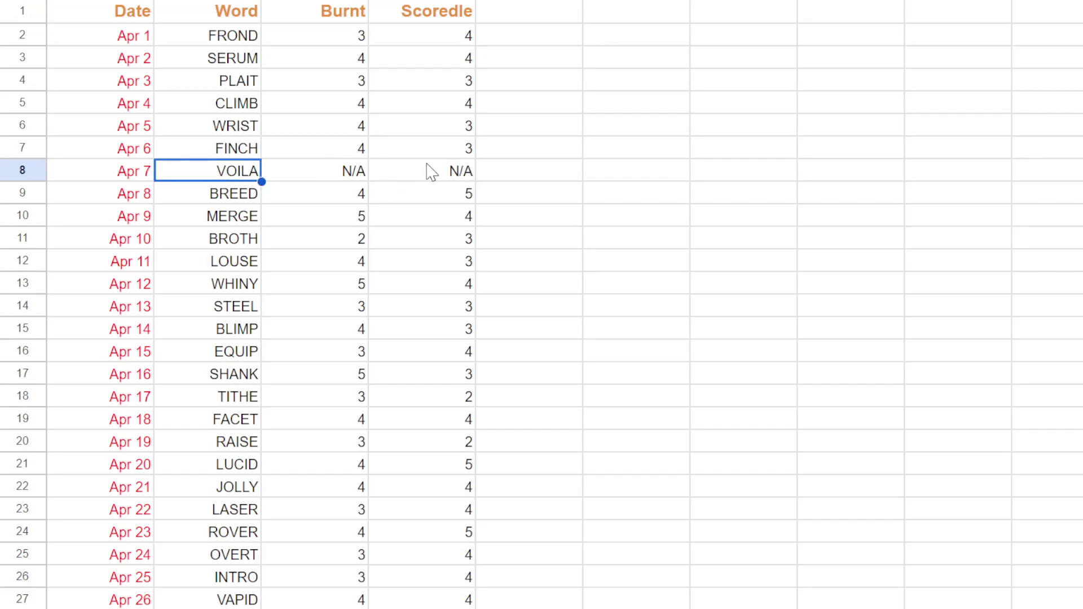
pyautogui.click(526, 239)
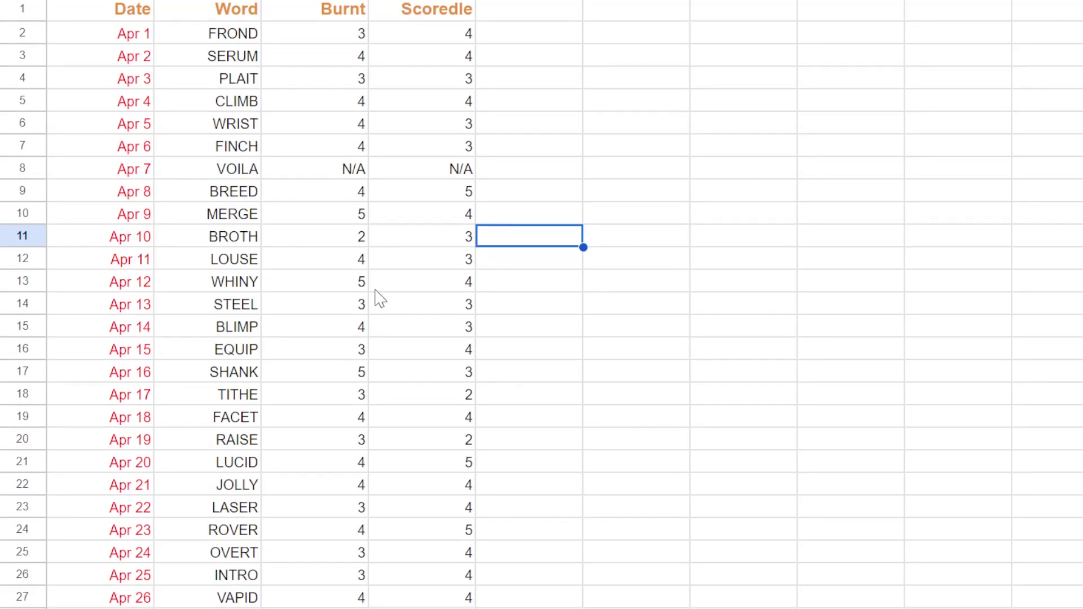
pyautogui.scroll(-1, 380, 573)
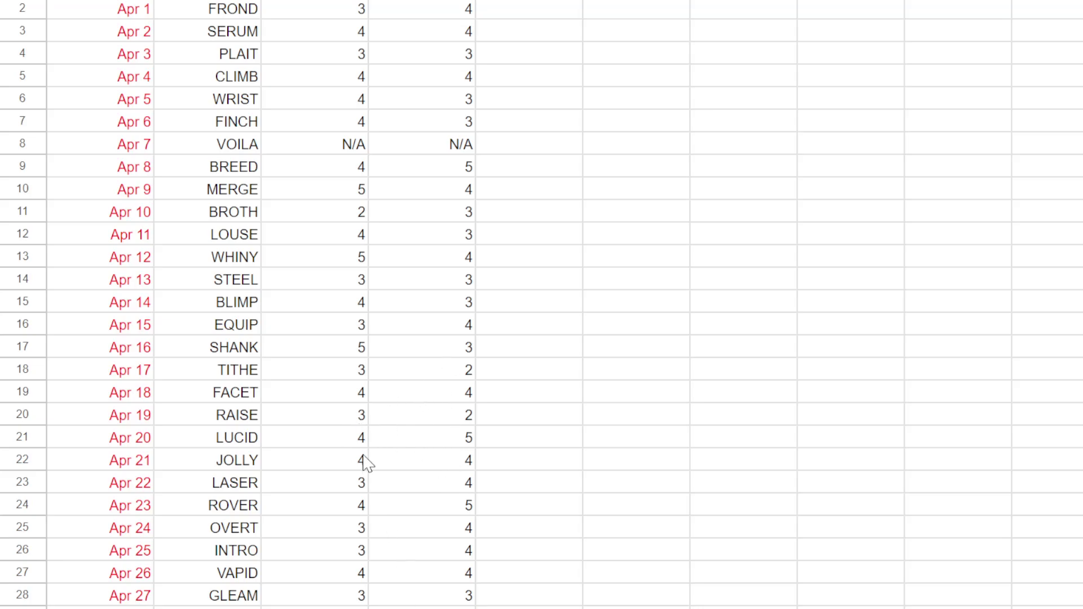
pyautogui.scroll(2, 427, 382)
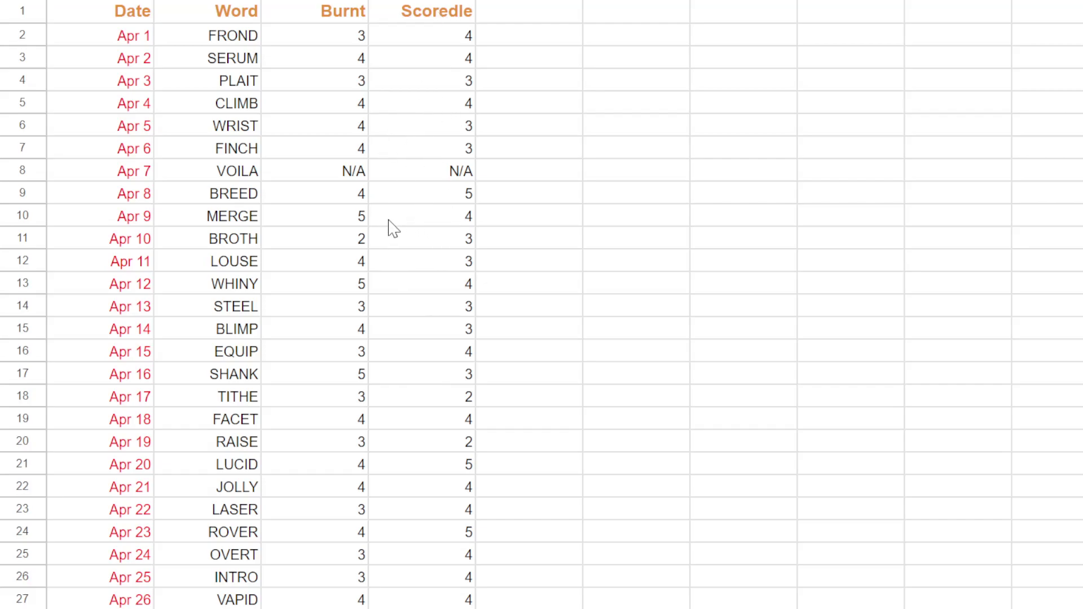
# Examine the summary statistics below the April results, checking the Burnt column's Score, Average and Median
pyautogui.scroll(-3, 393, 228)
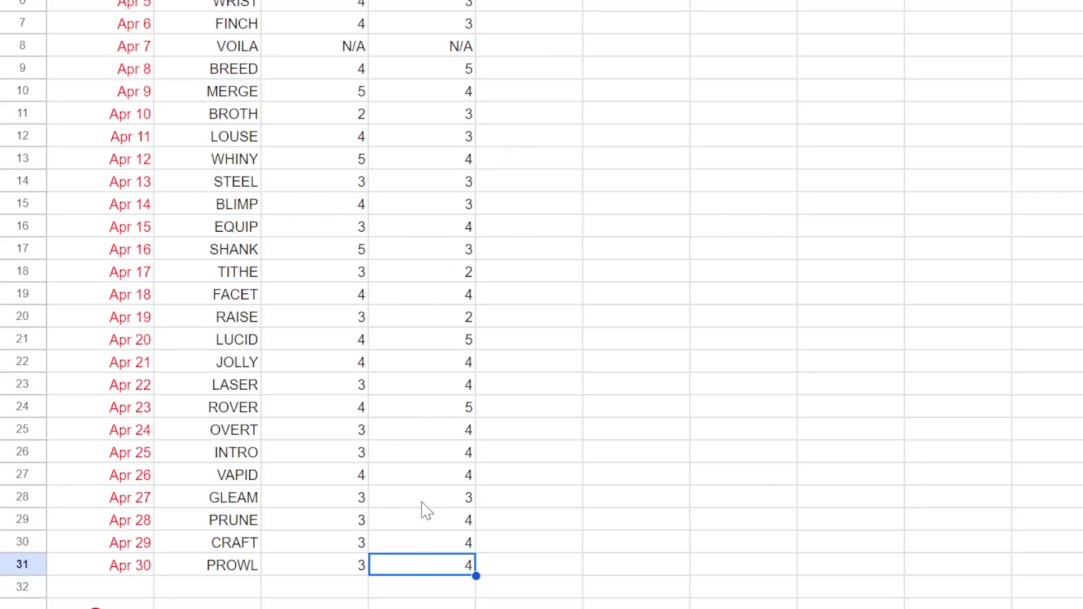
pyautogui.scroll(-4, 429, 564)
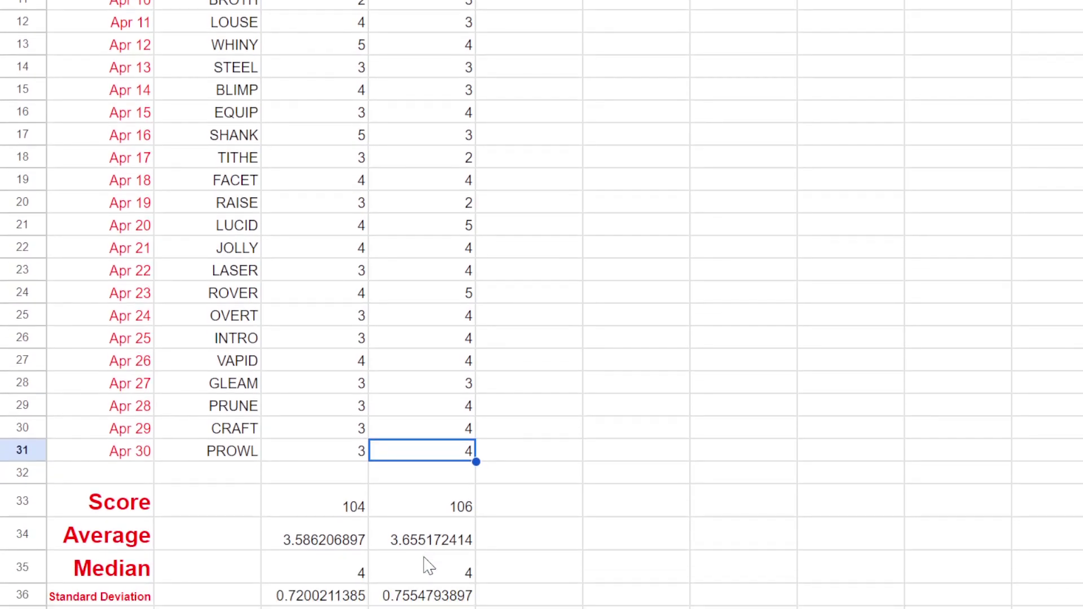
pyautogui.scroll(-1, 428, 564)
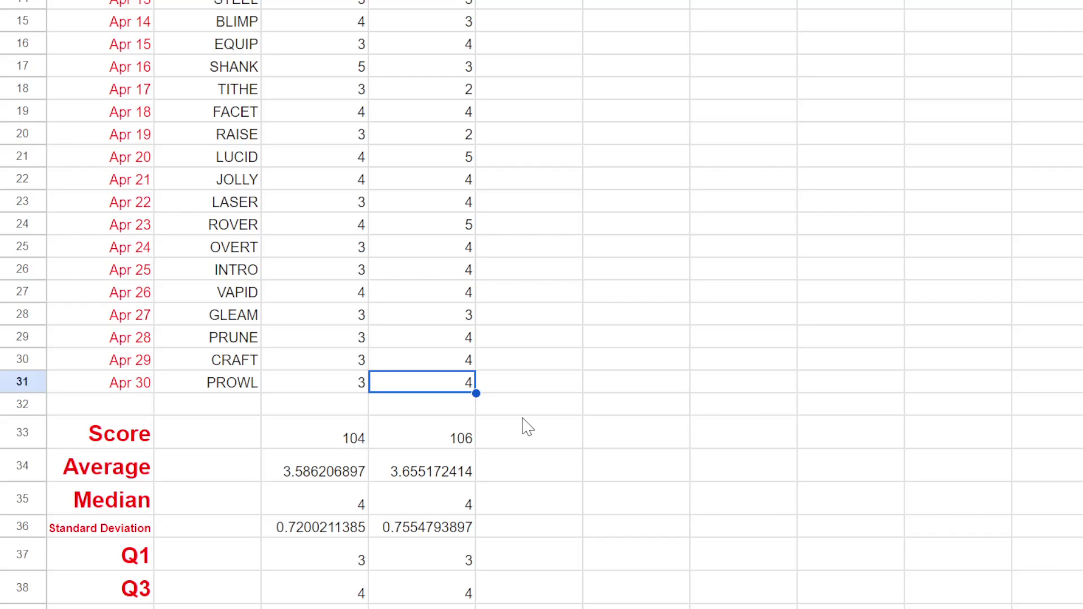
pyautogui.click(352, 446)
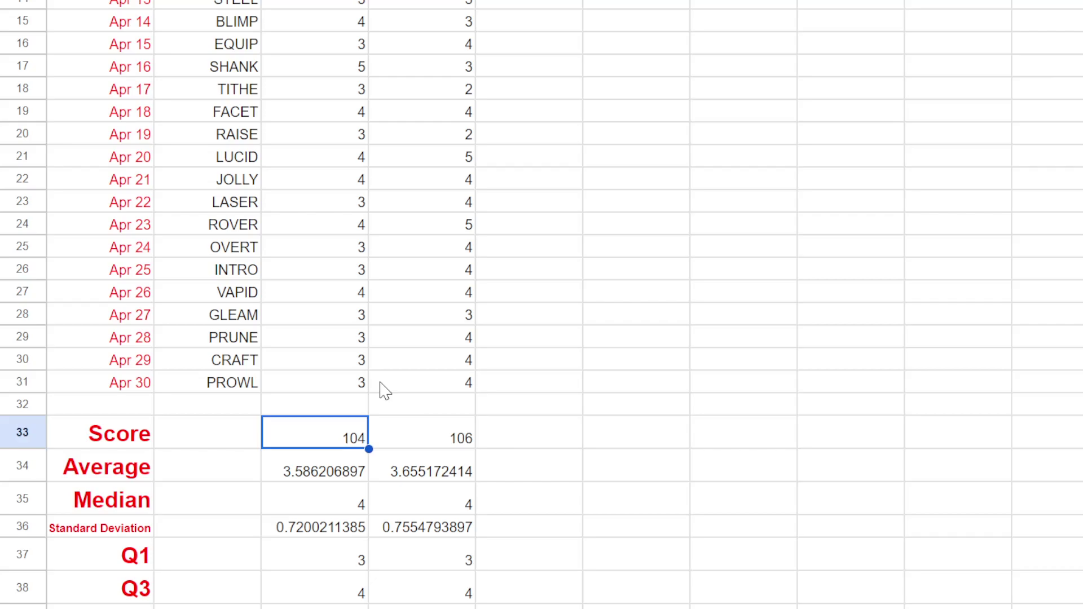
pyautogui.click(308, 481)
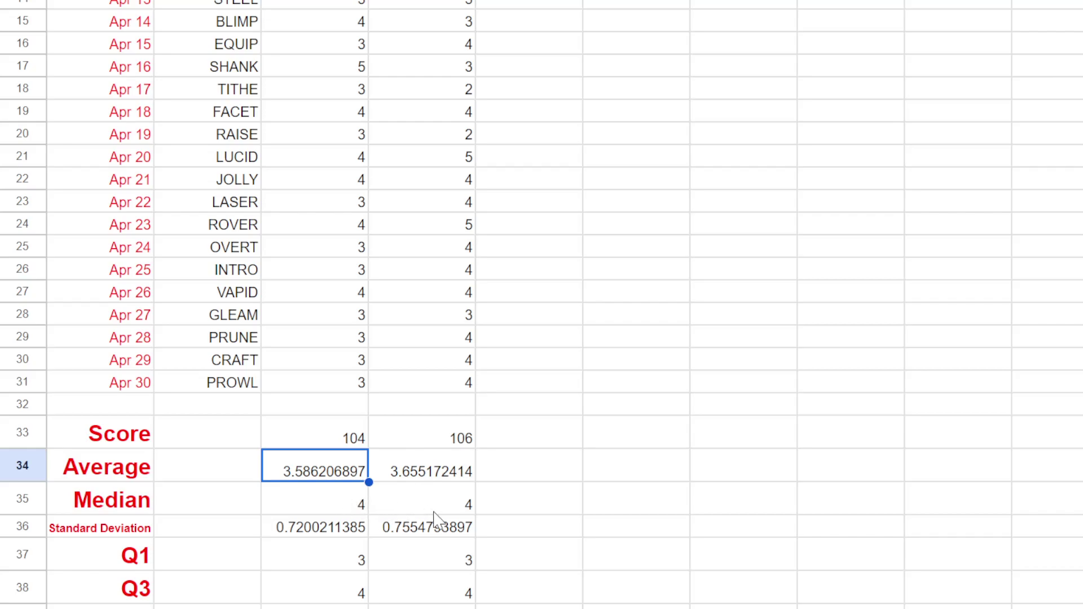
pyautogui.click(322, 510)
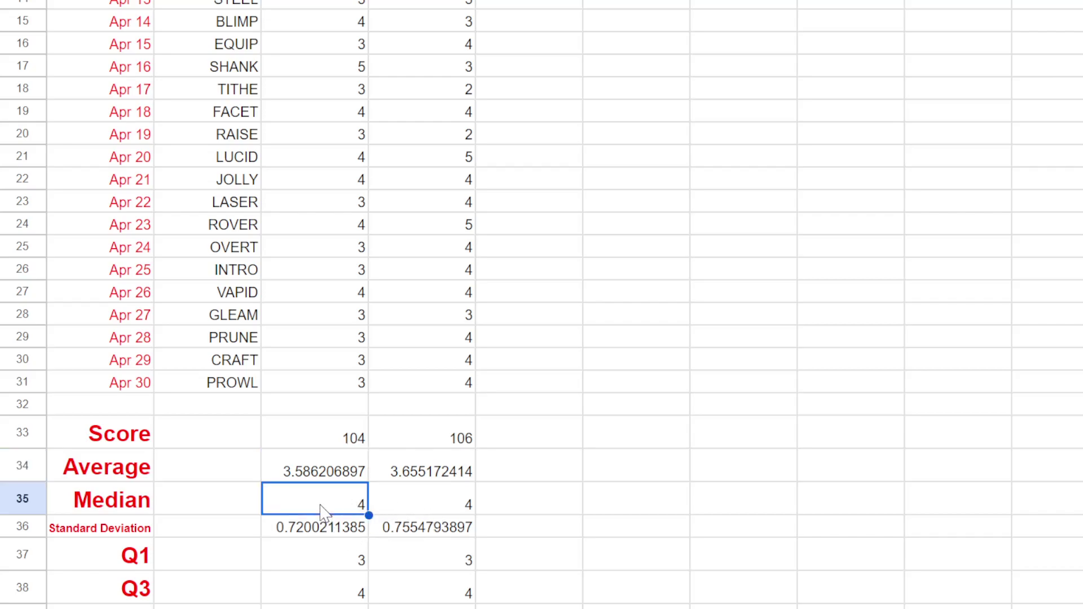
pyautogui.scroll(-1, 324, 510)
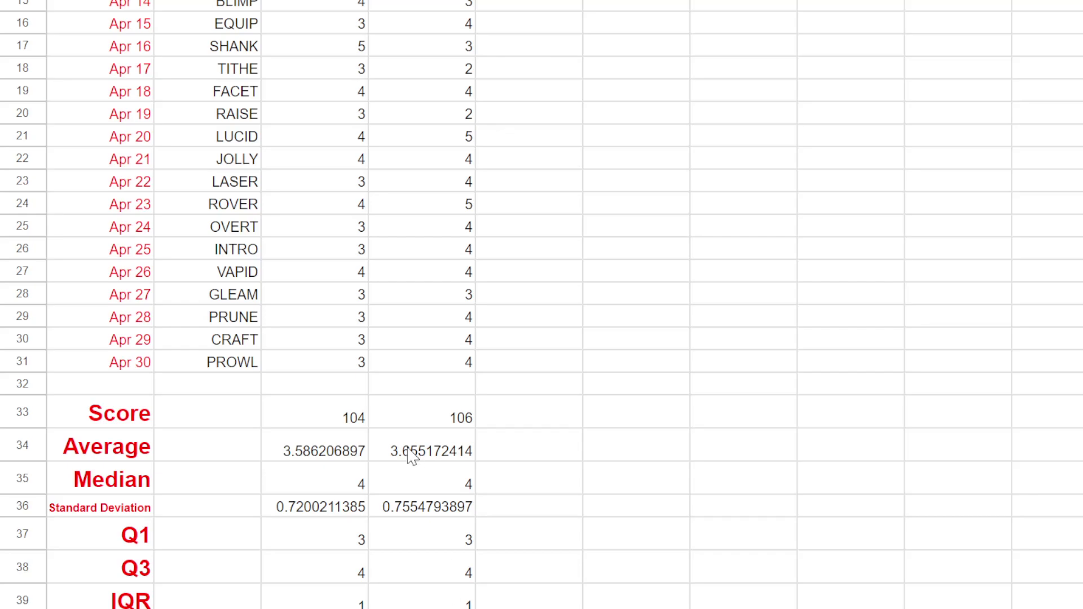
pyautogui.scroll(-6, 411, 456)
pyautogui.scroll(-1, 410, 456)
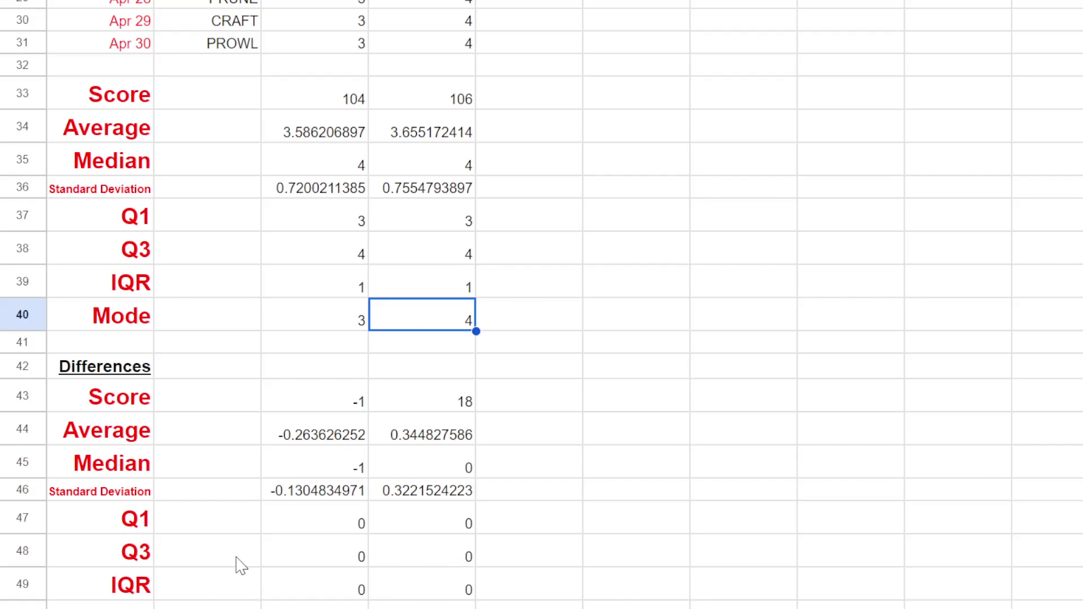
# Compare the Score, Average, Median and Standard Deviation entries of both players in the Differences section
pyautogui.click(345, 398)
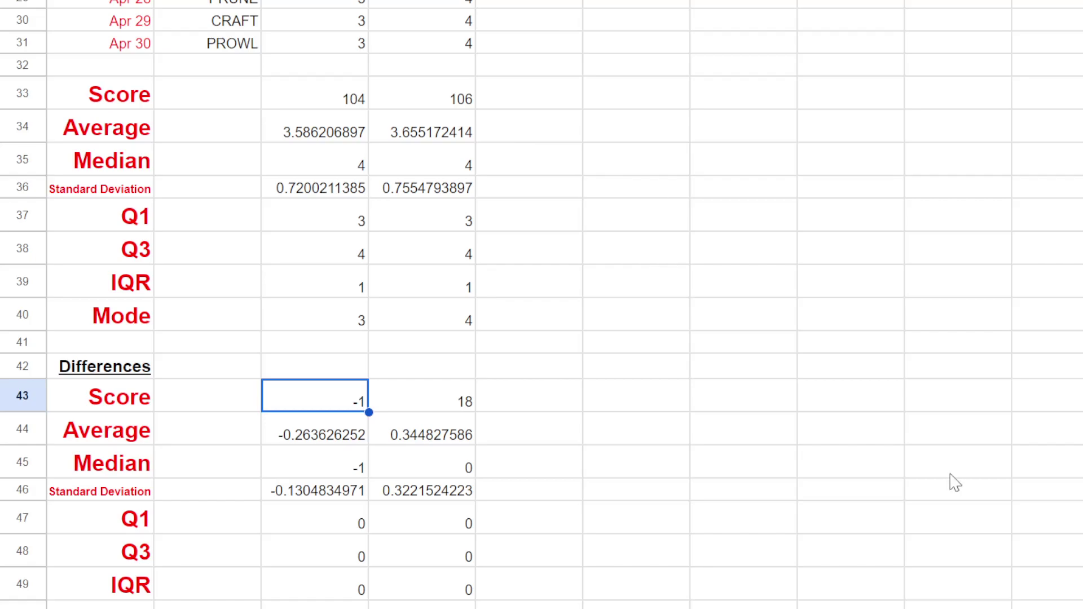
pyautogui.click(431, 395)
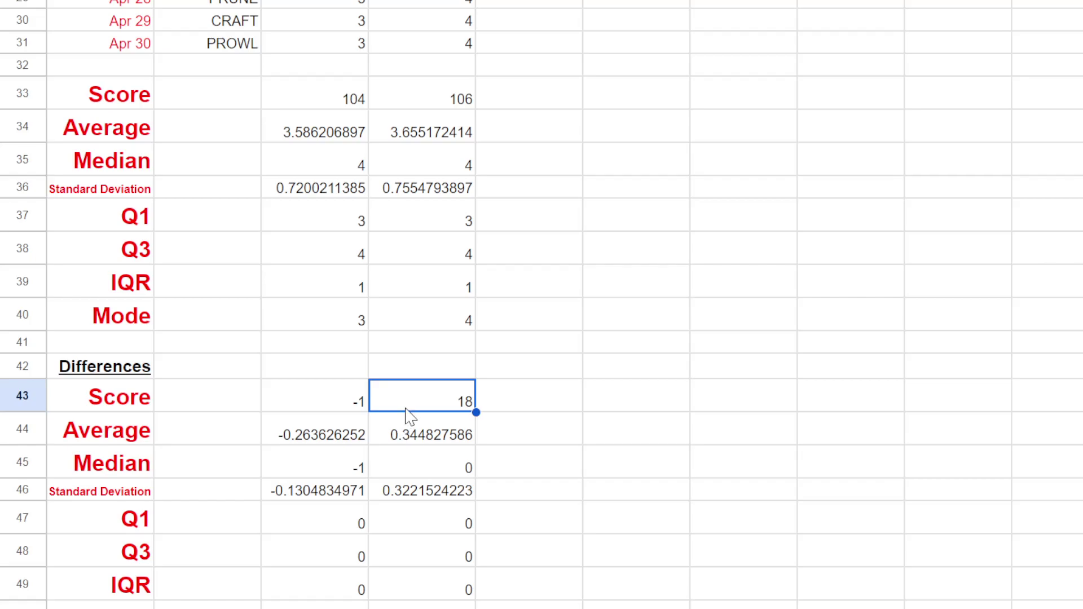
pyautogui.click(409, 427)
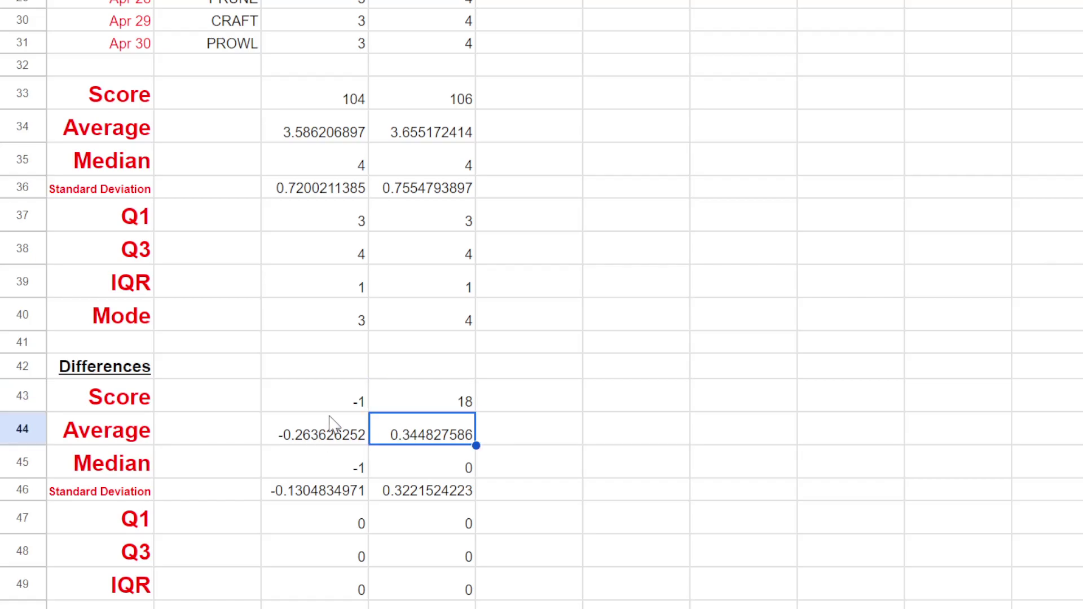
pyautogui.click(330, 435)
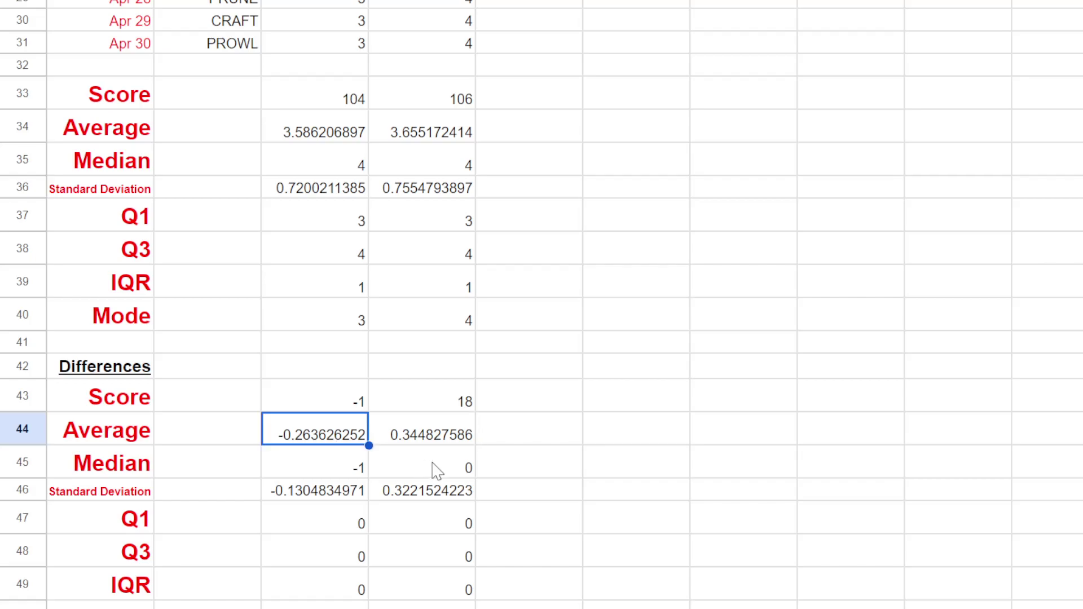
pyautogui.click(446, 435)
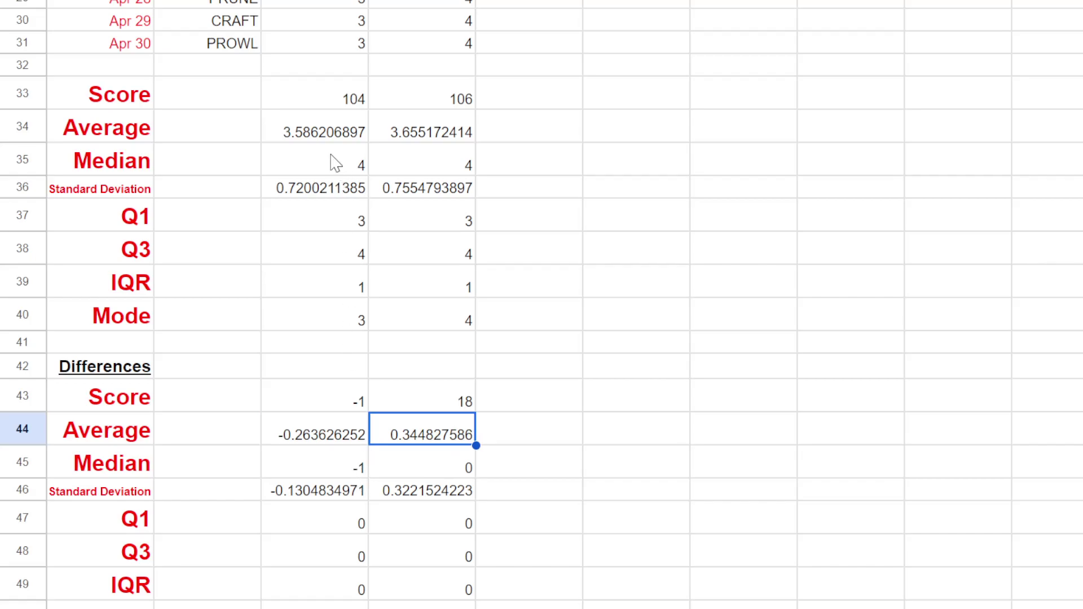
pyautogui.click(432, 488)
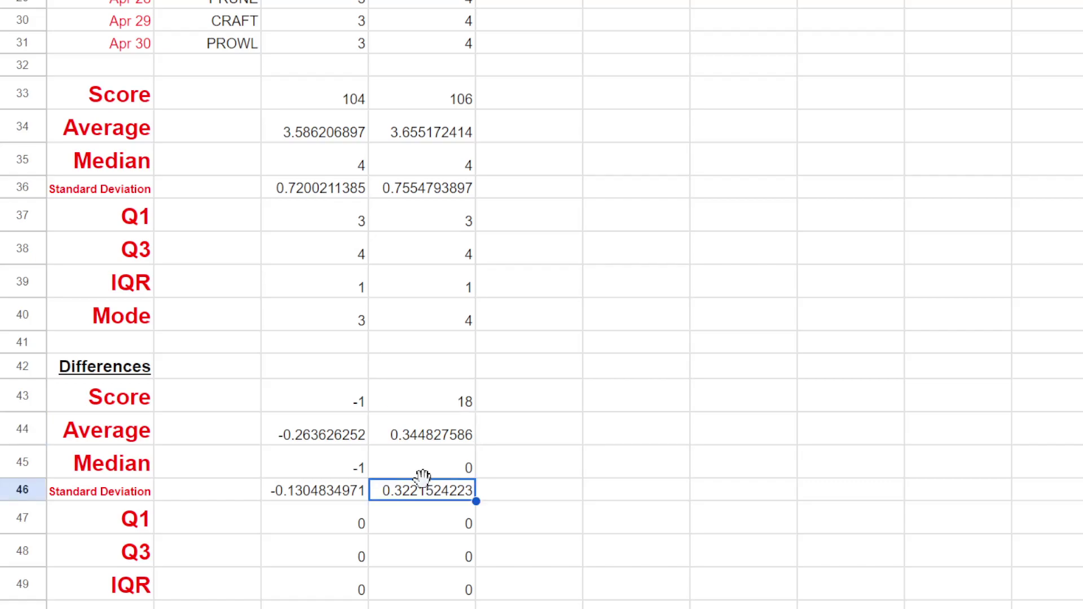
pyautogui.click(440, 477)
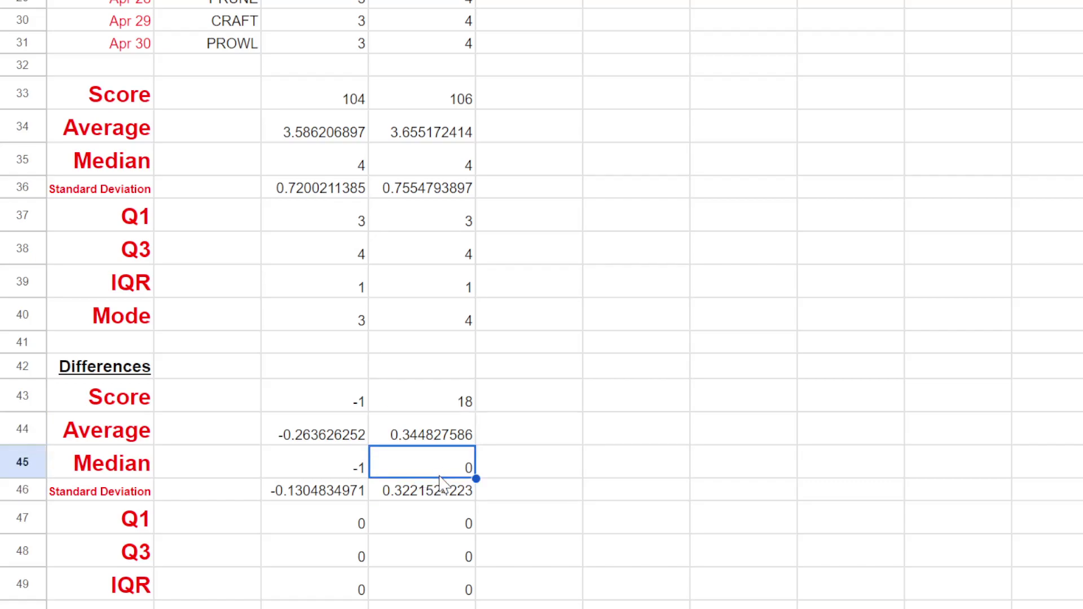
pyautogui.click(332, 500)
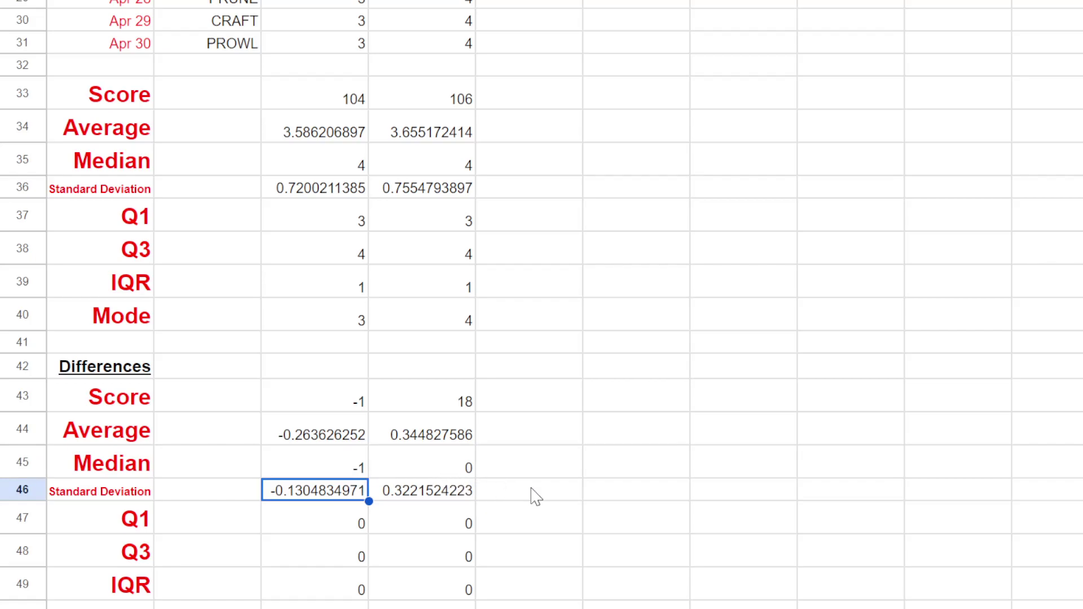
# Inspect the Q1, Q3, IQR and Mode rows of the Differences section for Burnt and Scoredle
pyautogui.scroll(-1, 536, 496)
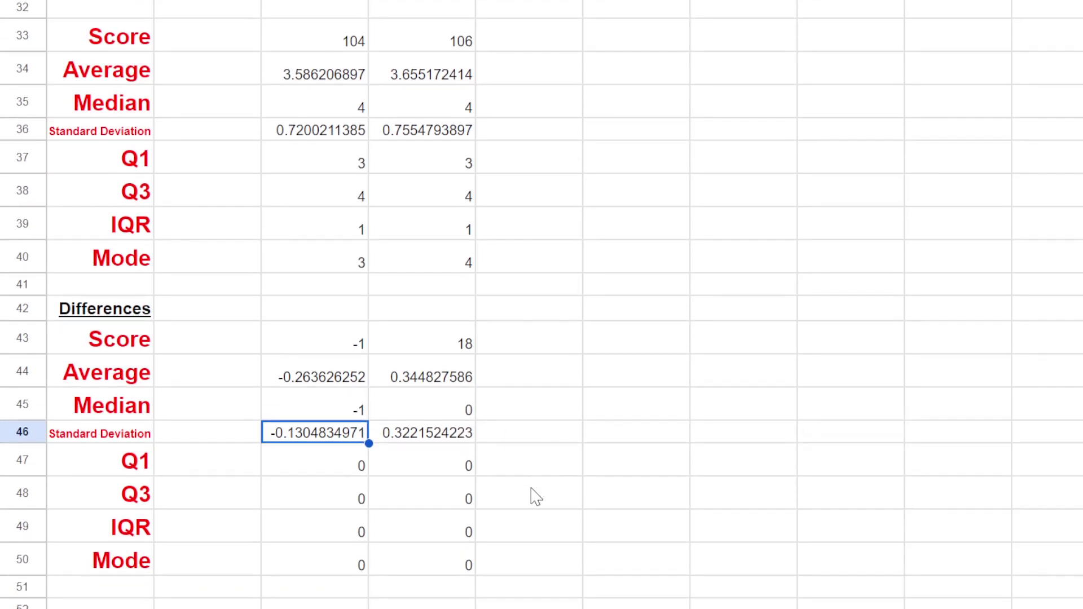
pyautogui.click(363, 473)
pyautogui.moveTo(377, 482); pyautogui.dragTo(423, 563)
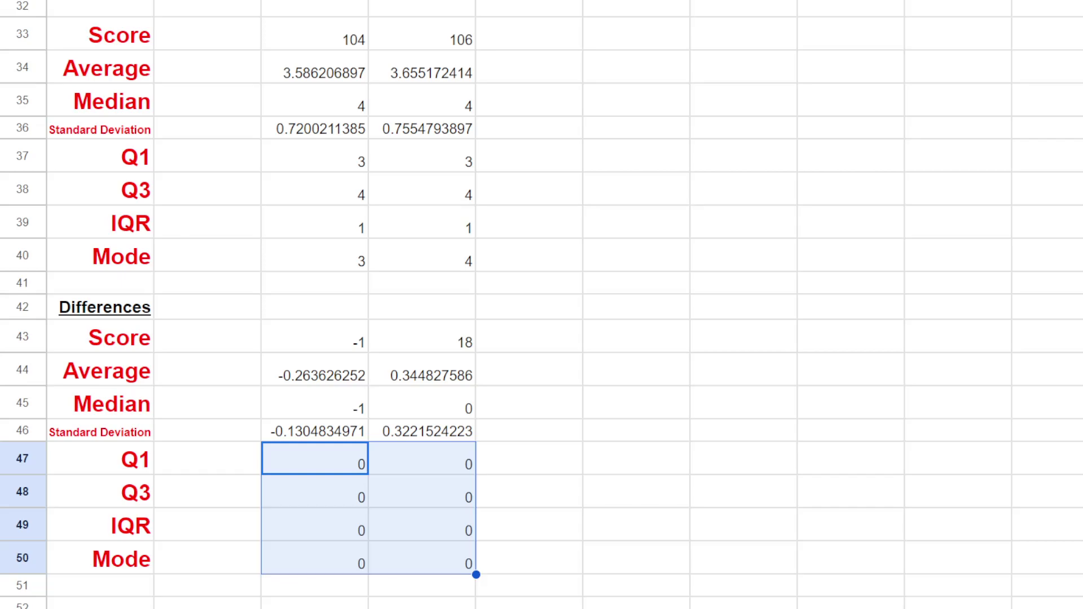
pyautogui.click(314, 458)
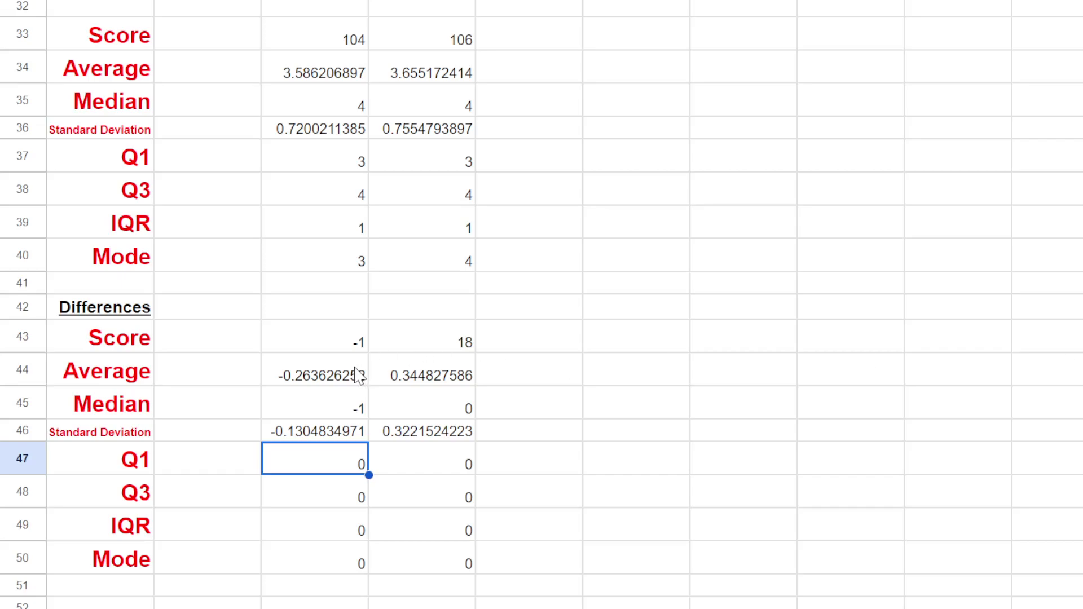
pyautogui.scroll(-1, 359, 375)
pyautogui.scroll(1, 359, 375)
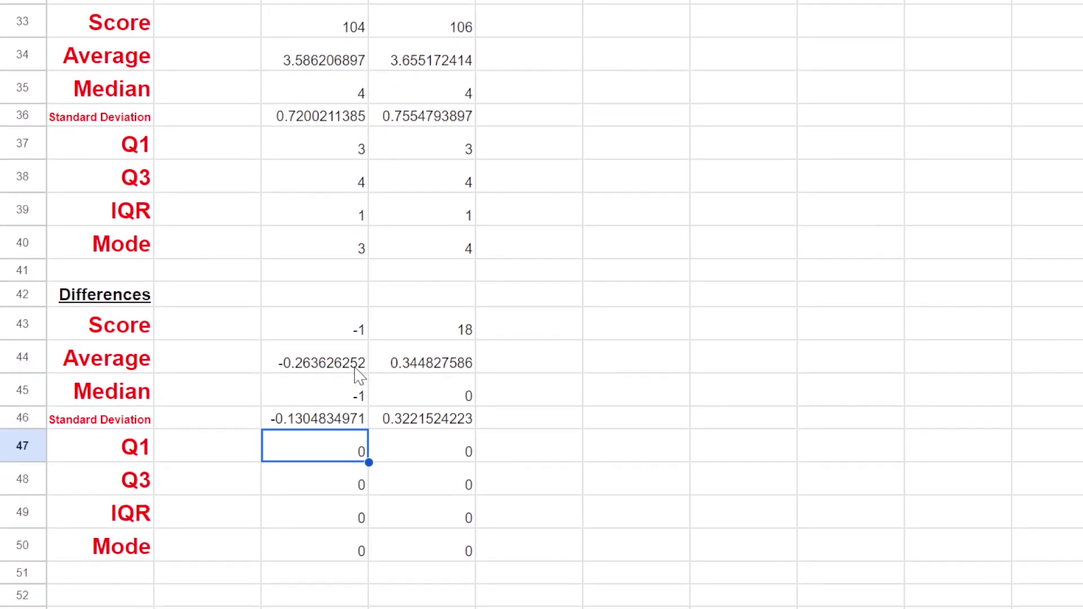